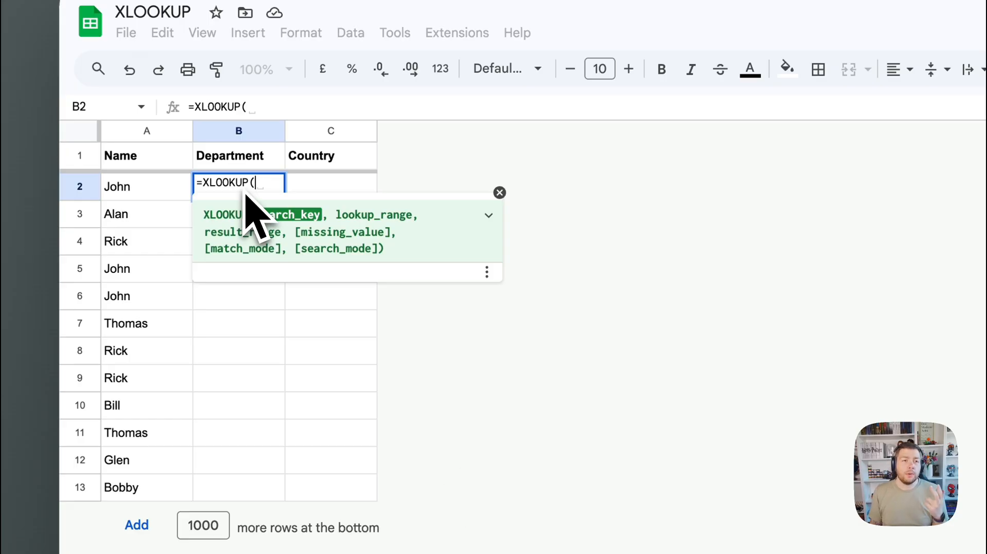
Complete the B2 Department formula as =XLOOKUP(A2,Sales!A:A,Sales!B:B).
left_click(157, 193)
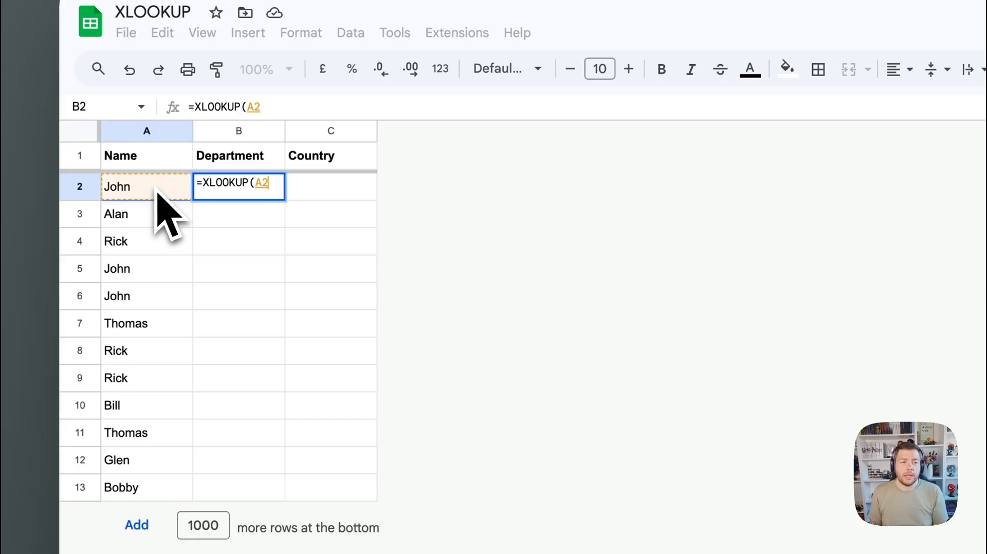
type(",")
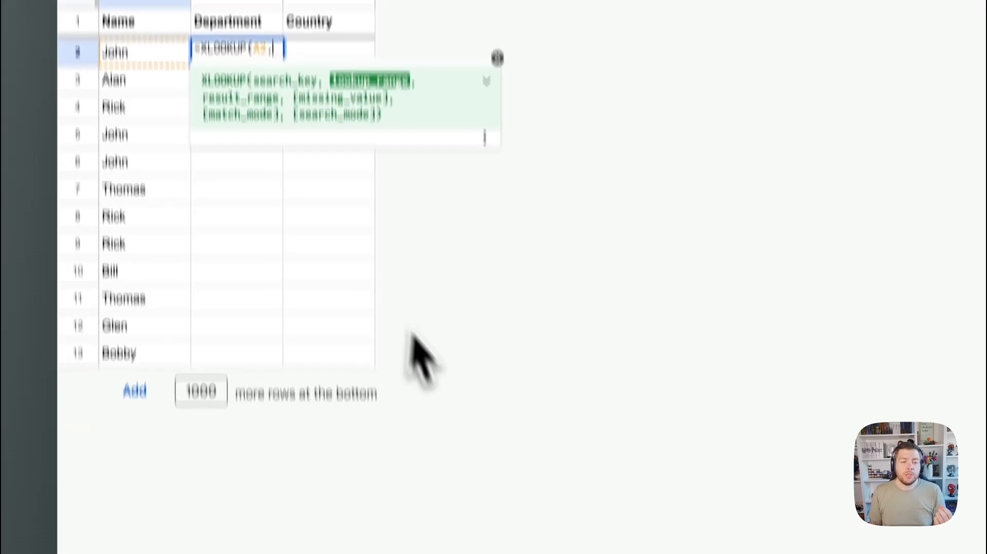
left_click(311, 547)
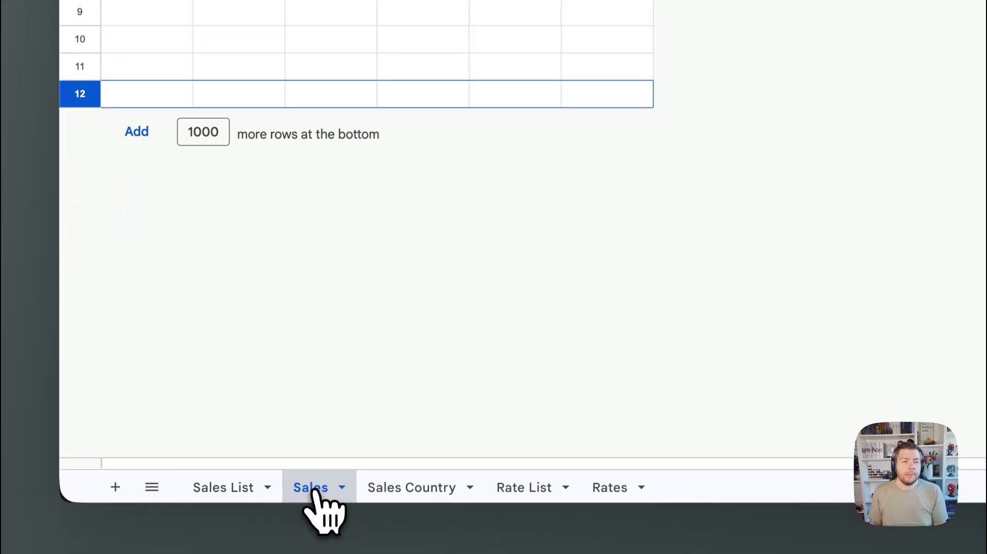
left_click(146, 162)
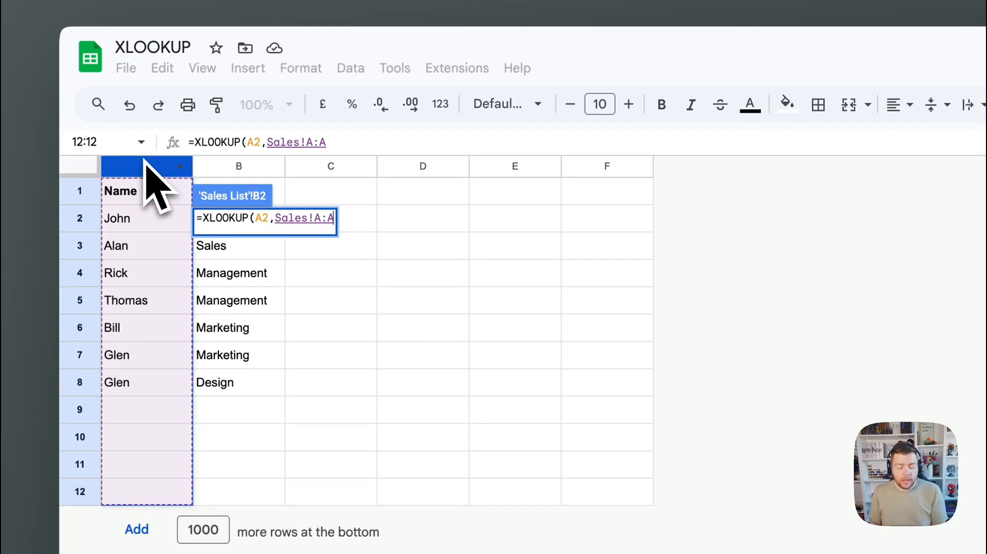
type(",")
left_click(221, 166)
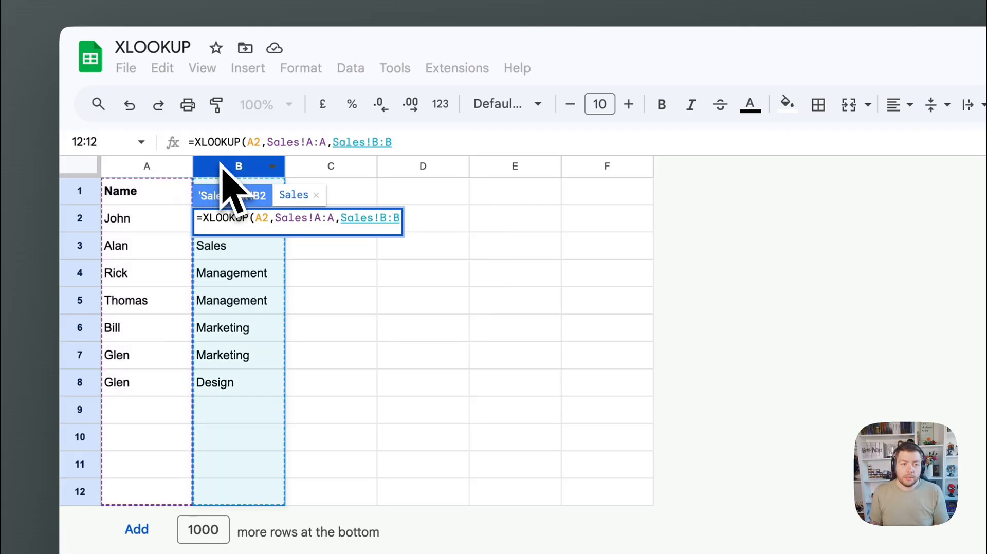
key("Return")
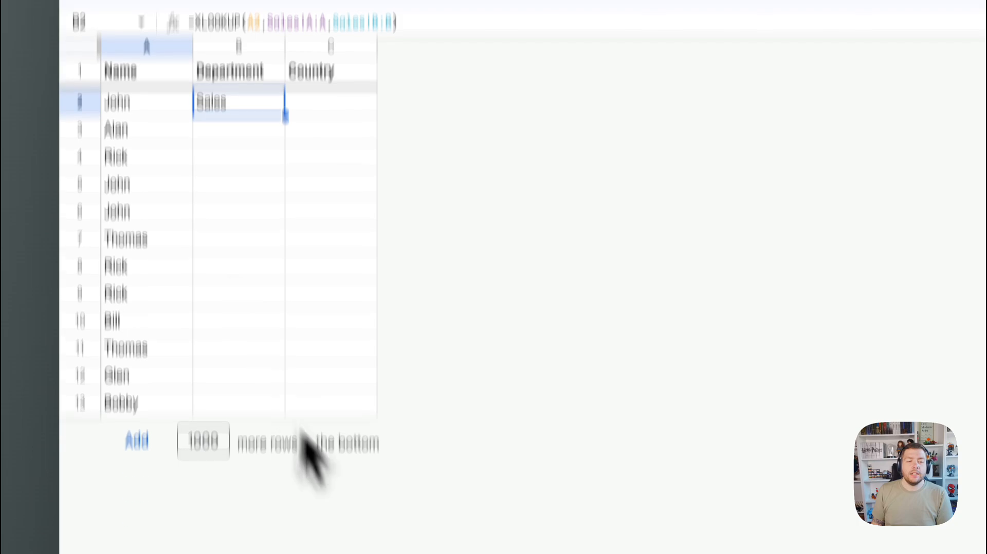
Compare the B2 result with its source row on the Sales sheet, and fill the Department formula down through B13 on Sales List.
left_click(318, 506)
left_click(158, 150)
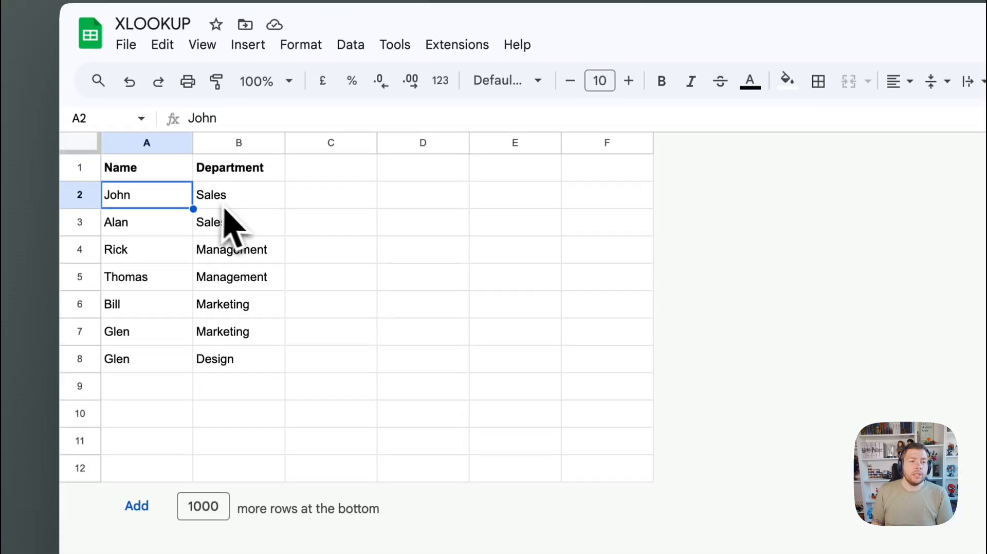
left_click(223, 200)
left_click(240, 523)
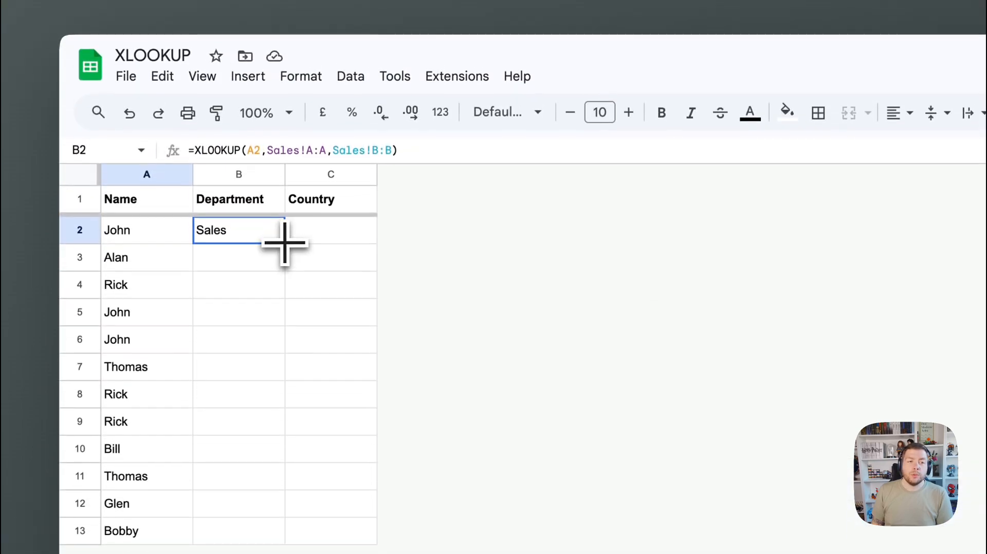
left_click_drag(285, 242, 283, 542)
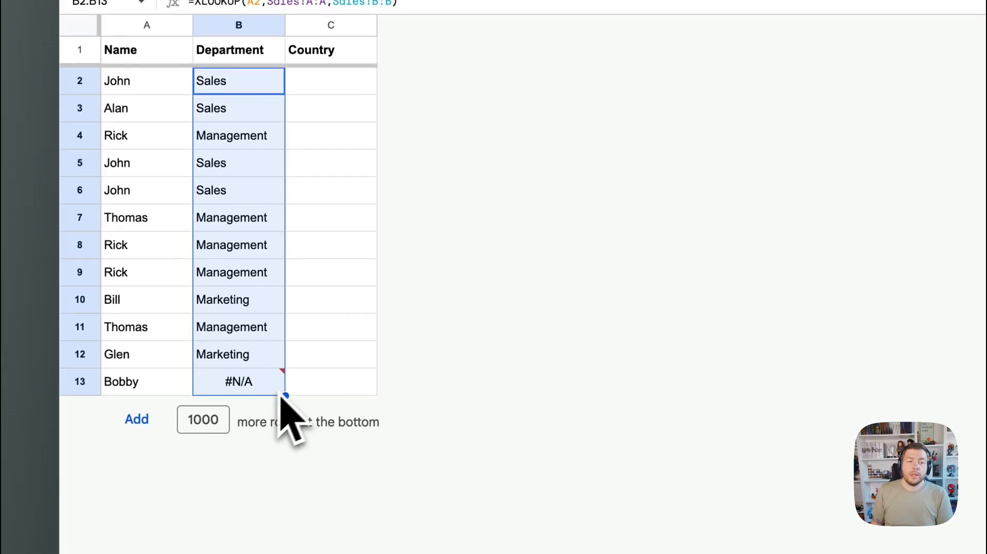
left_click(312, 514)
mouse_move(271, 385)
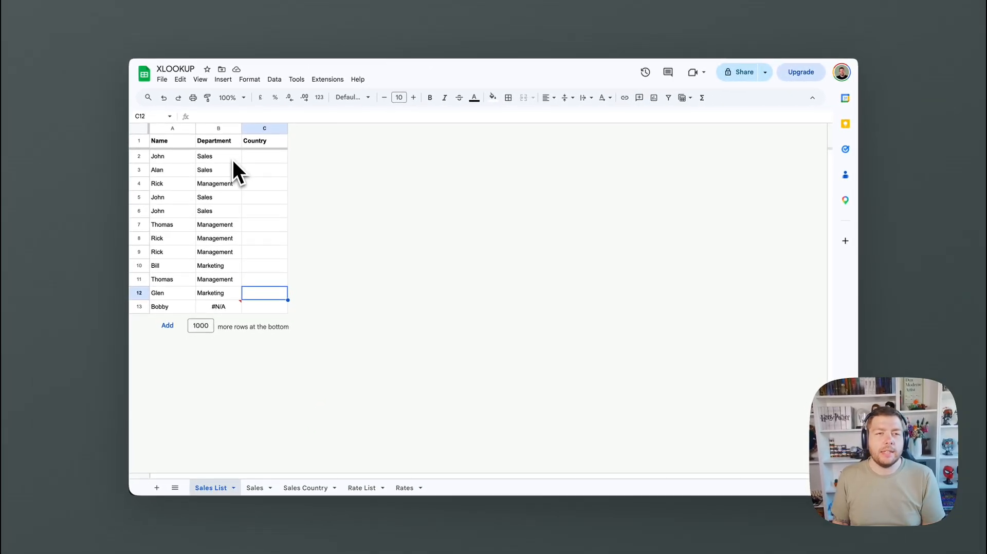
Add "Not Found" as the missing-value argument of the XLOOKUP formula in B2.
left_click(233, 161)
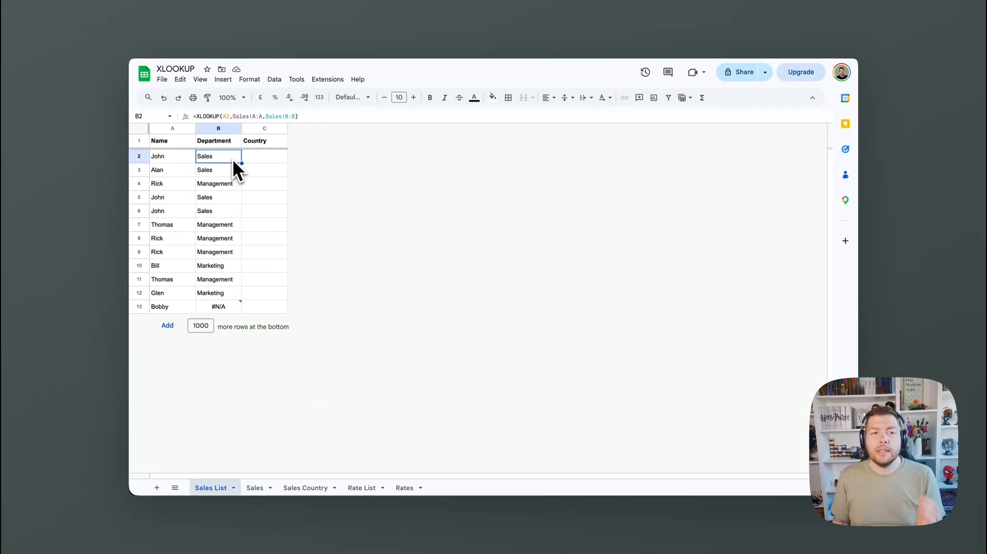
left_click(316, 116)
key("Left")
type(",")
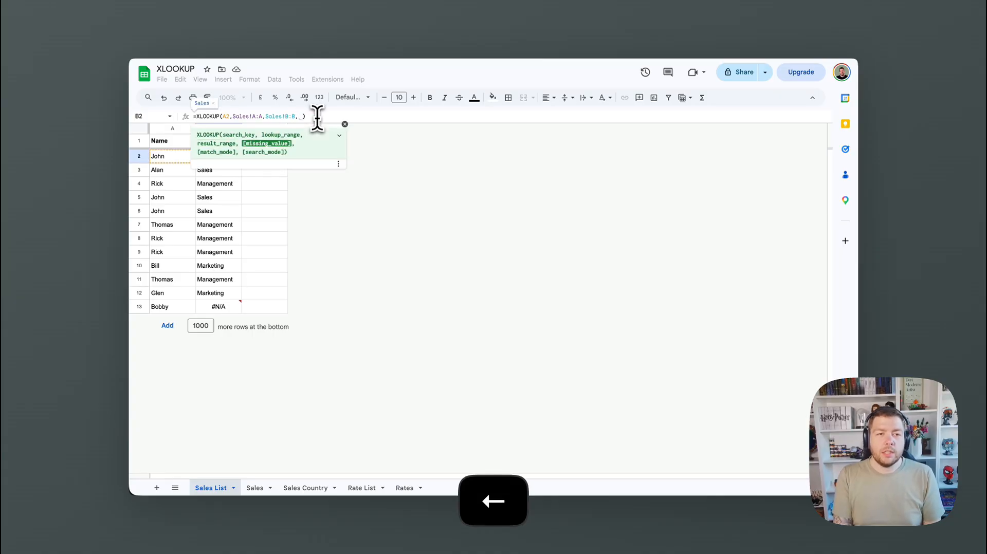
type("\"Fot")
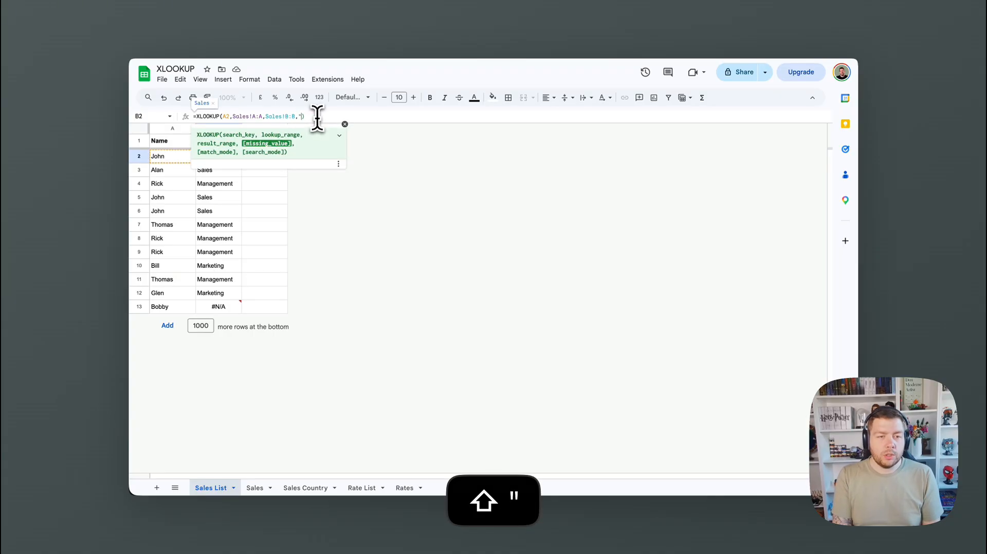
key("BackSpace")
key("BackSpace")
key("BackSpace")
key("BackSpace")
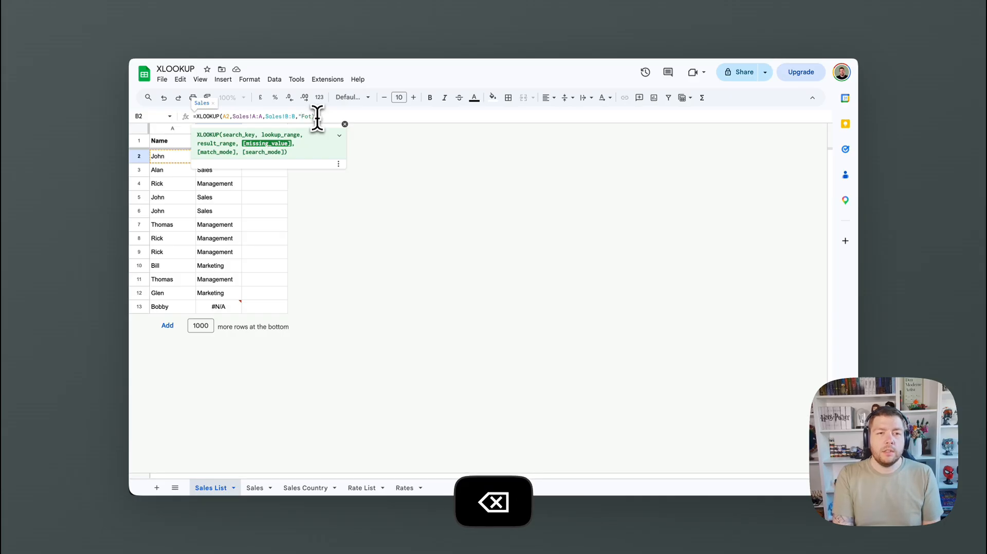
type("Not Found\"")
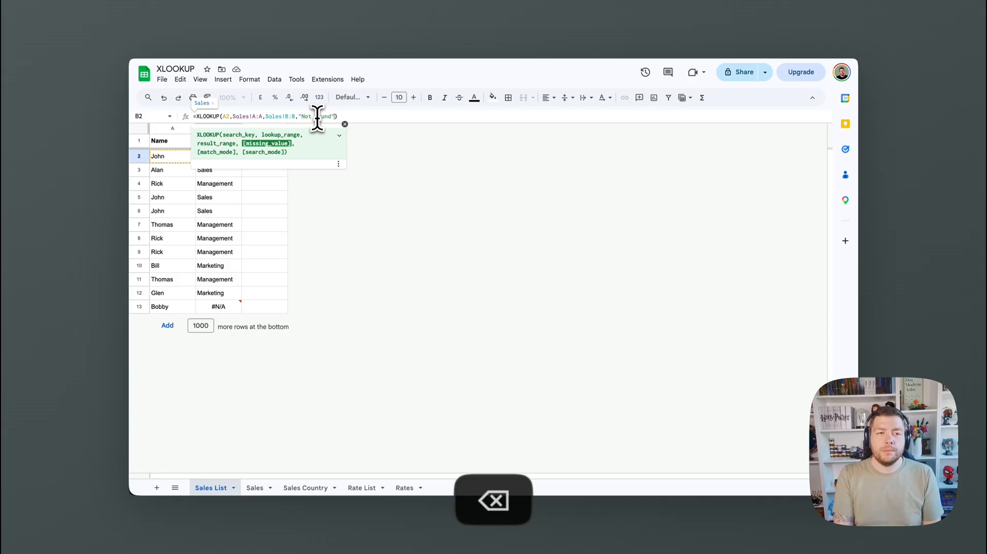
key("Return")
Copy the updated B2 Department formula down through B13 and check the formula in B13.
left_click(232, 158)
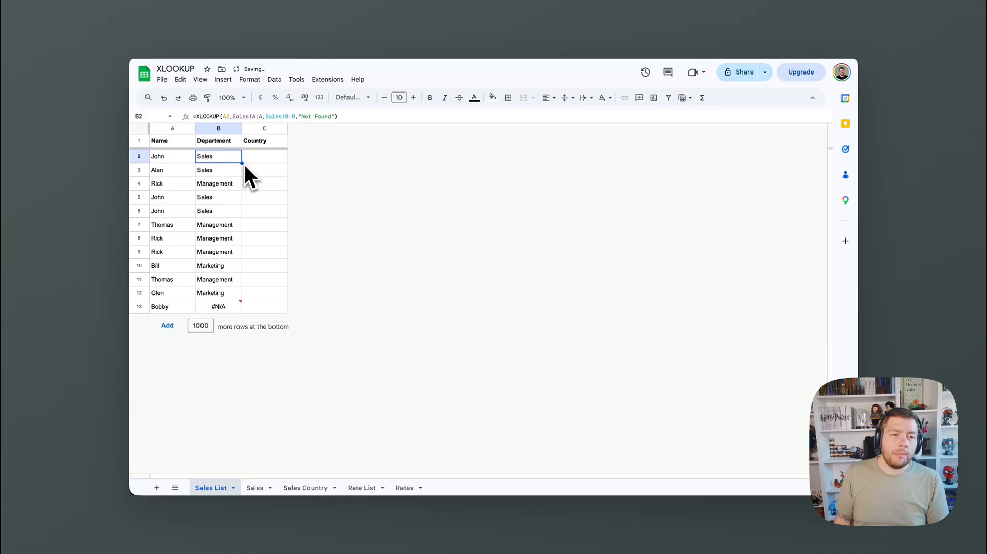
left_click_drag(241, 163, 241, 307)
left_click(257, 306)
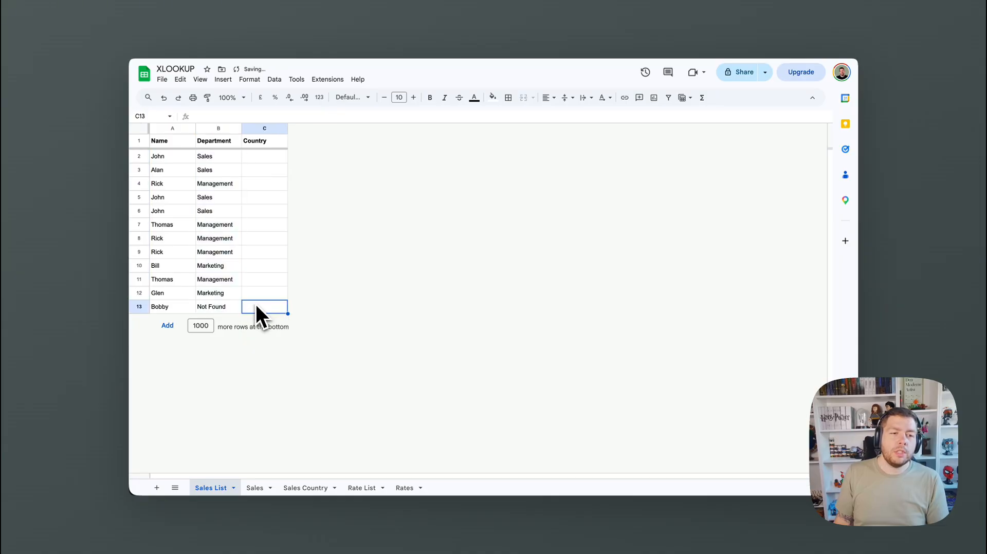
left_click(232, 307)
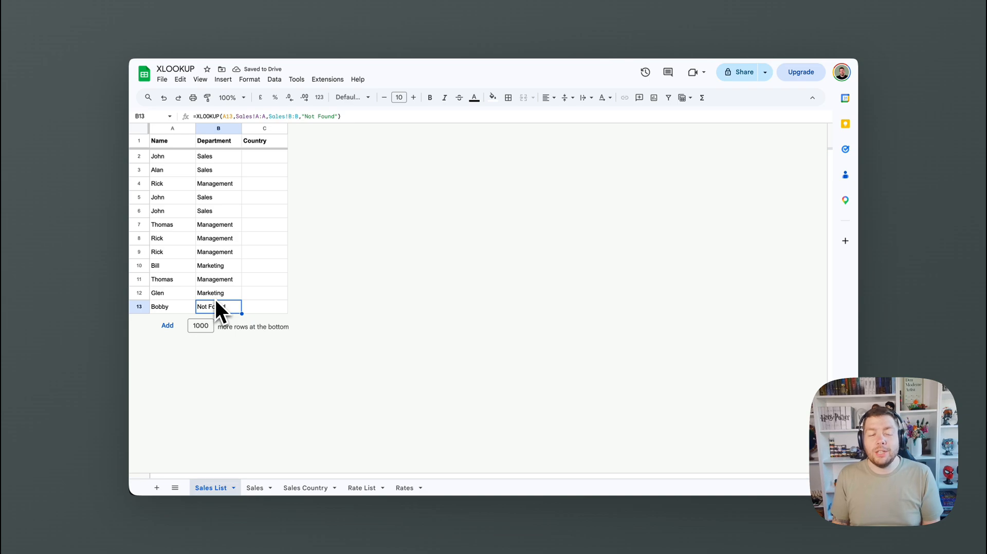
On the Sales sheet, enter the name from Sales List A13 in A9 and that name plus "Titel" in B9, and check Sales List.
left_click(255, 488)
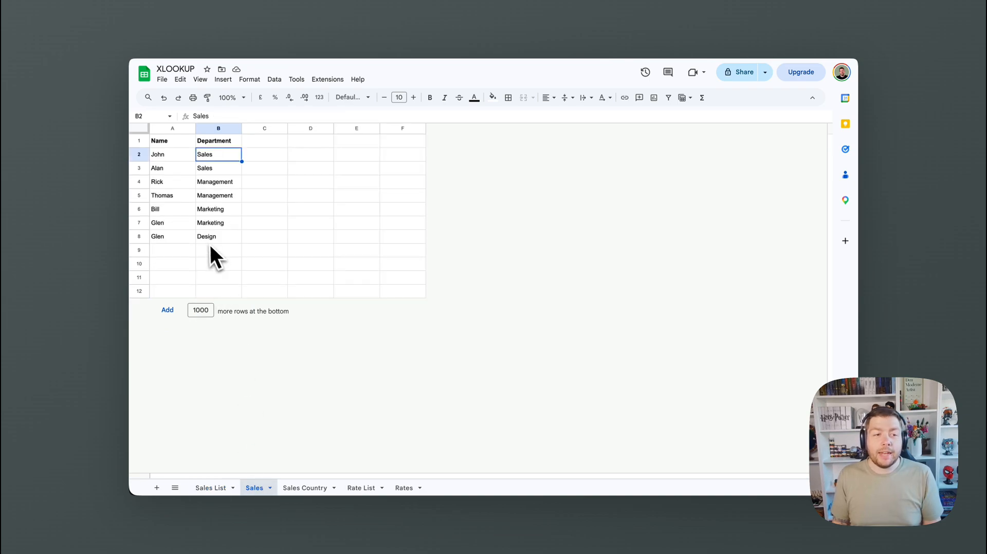
left_click(192, 250)
type("Bobby")
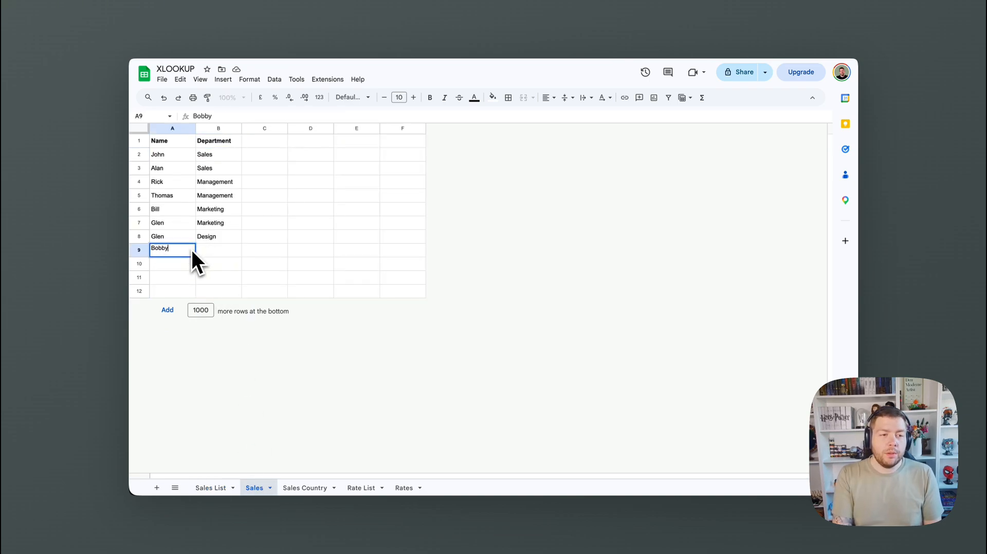
key("Return")
key("Up")
key("Right")
key("BackSpace")
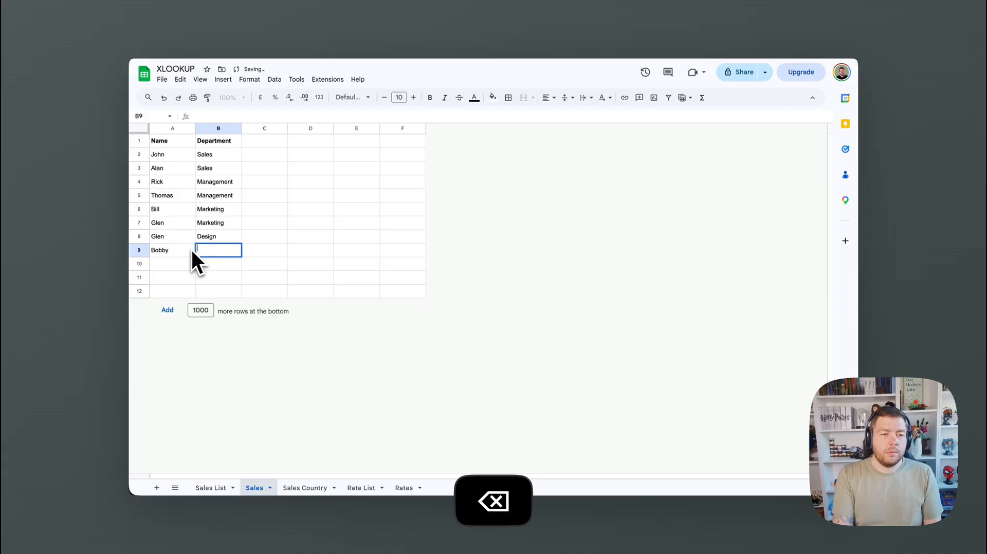
type("Bobby Titel")
key("Return")
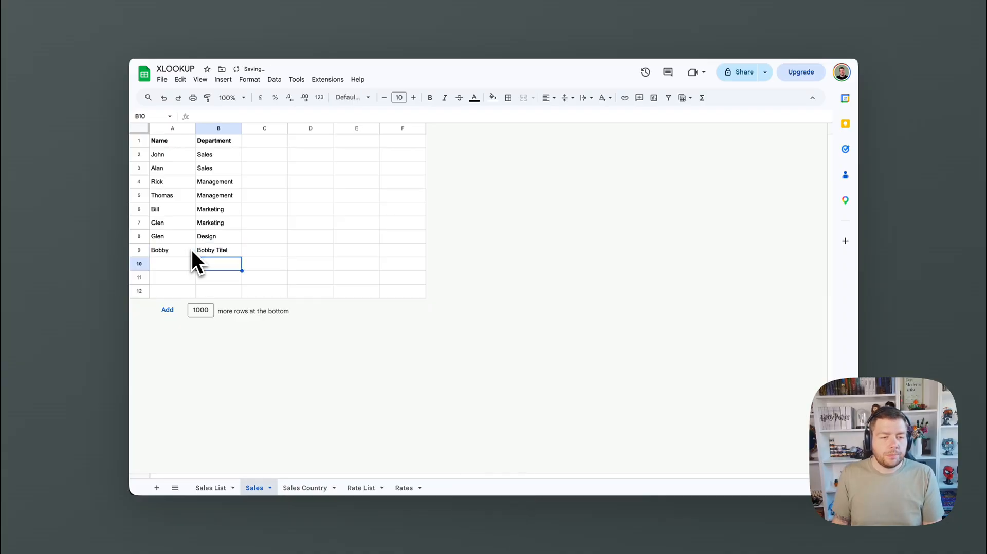
left_click(210, 487)
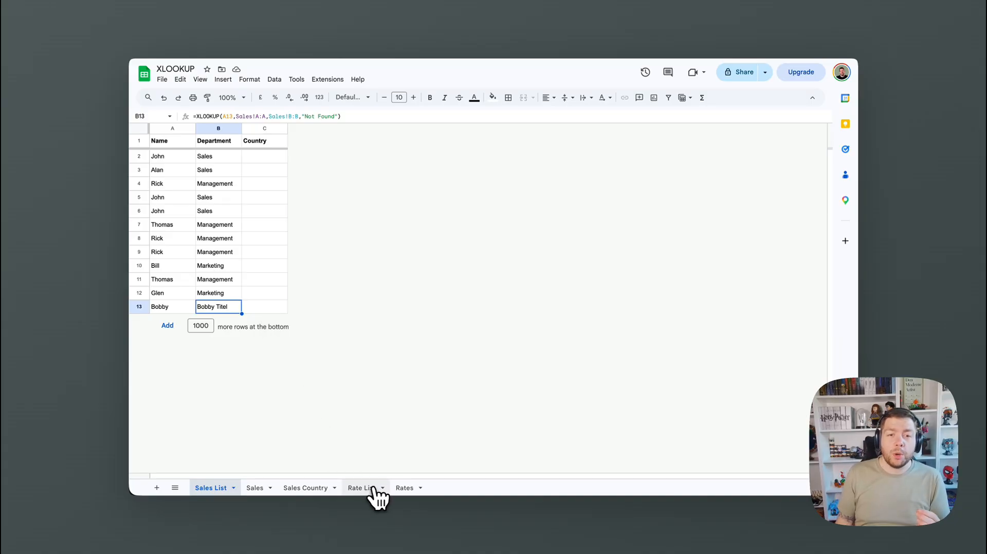
Review the dates on the Rates sheet, and clear the Exchange Rate cells B2:B12 on the Rate List sheet.
left_click(404, 487)
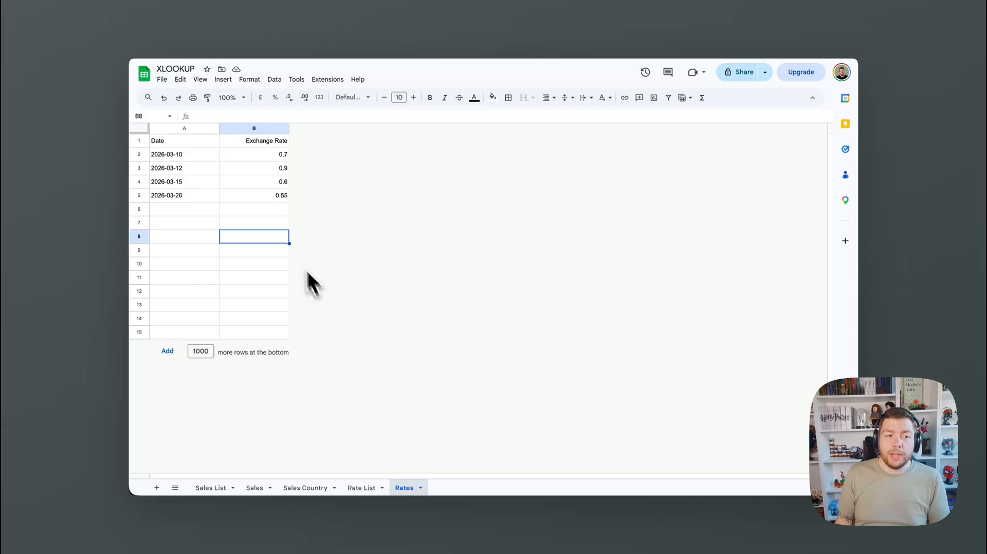
left_click(189, 155)
left_click(187, 168)
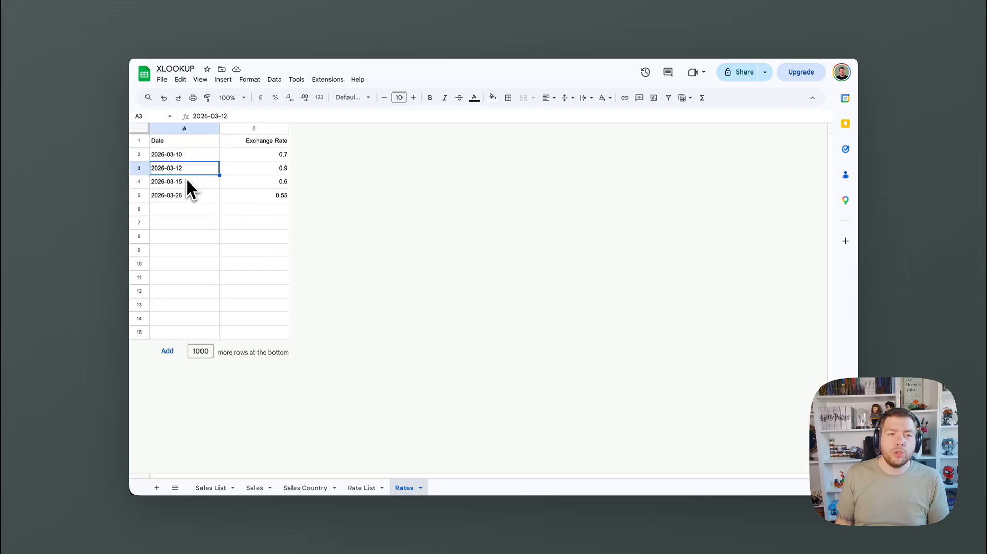
left_click(185, 182)
left_click(185, 195)
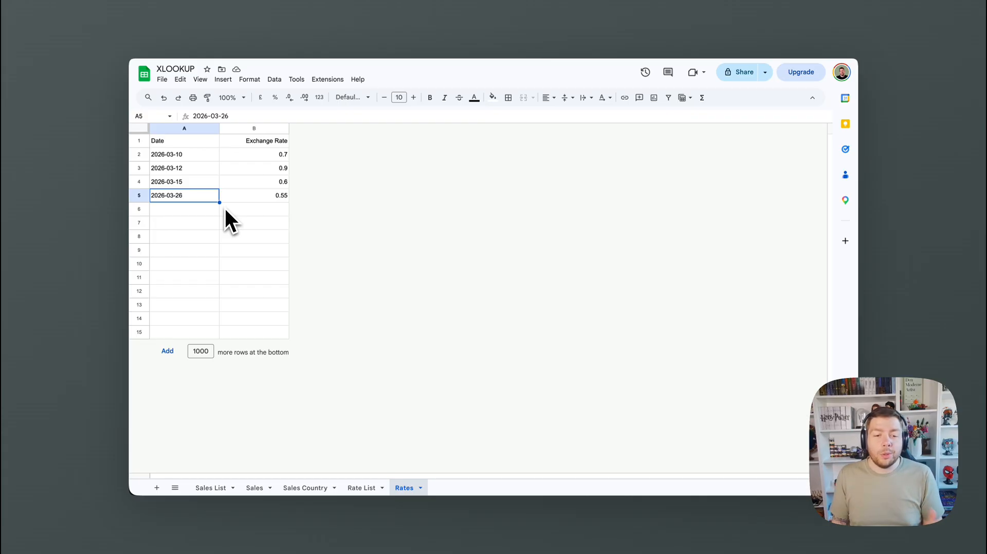
left_click(374, 492)
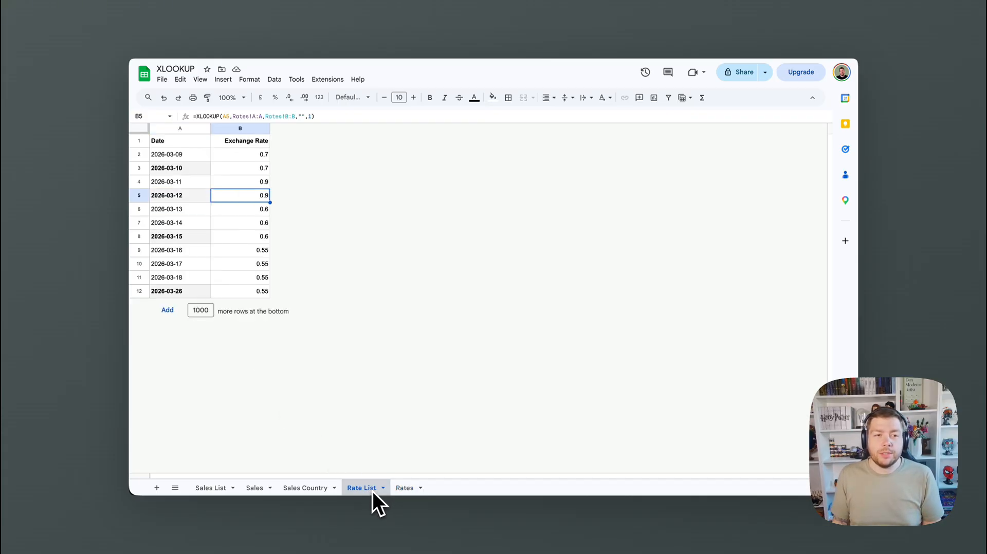
left_click_drag(264, 154, 261, 295)
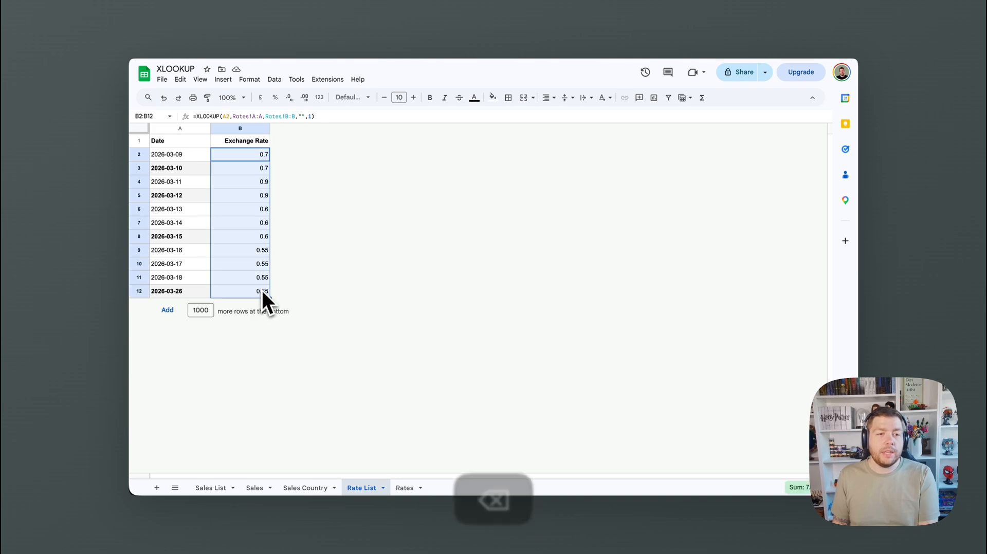
key("BackSpace")
left_click(261, 222)
Enter =XLOOKUP(A2,Rates!A:A,Rates!B:B) in cell B2 of the Rate List sheet.
left_click(257, 154)
type("=XLOOKUP(")
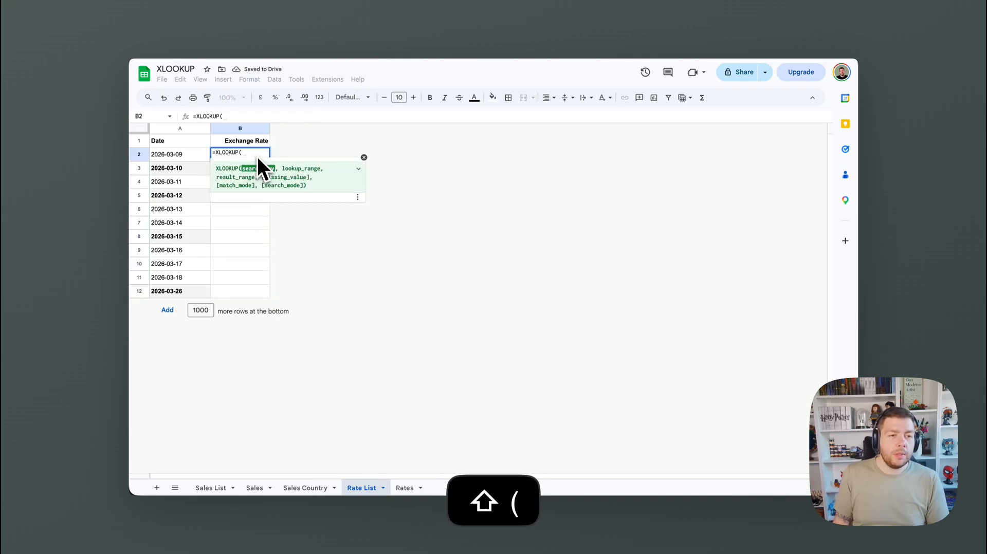
left_click(183, 156)
type(",")
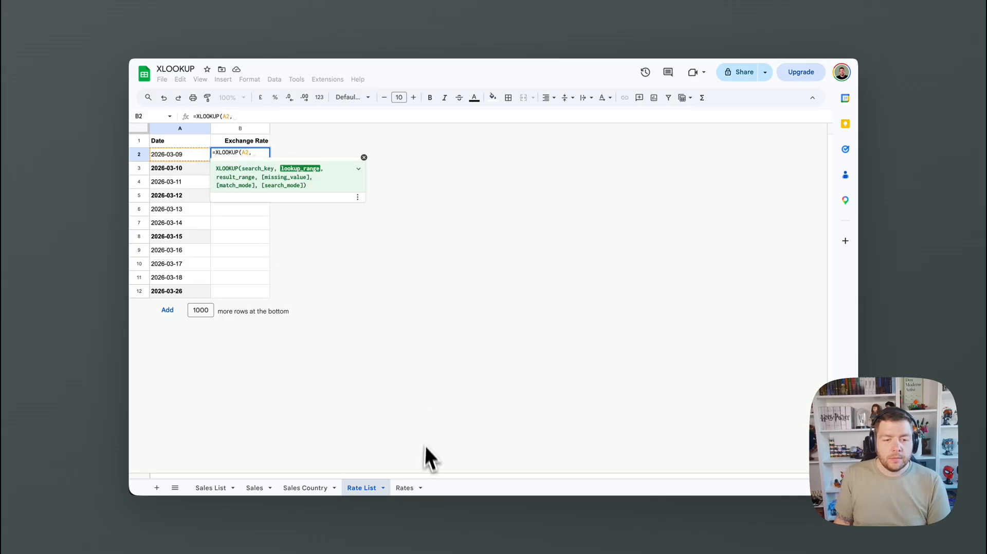
left_click(410, 488)
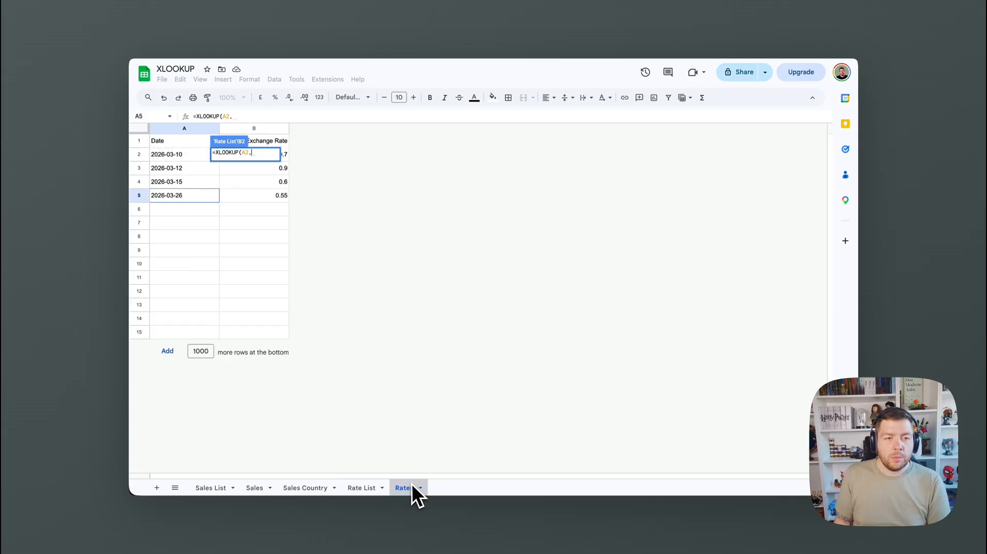
left_click(167, 131)
type(",")
left_click(261, 128)
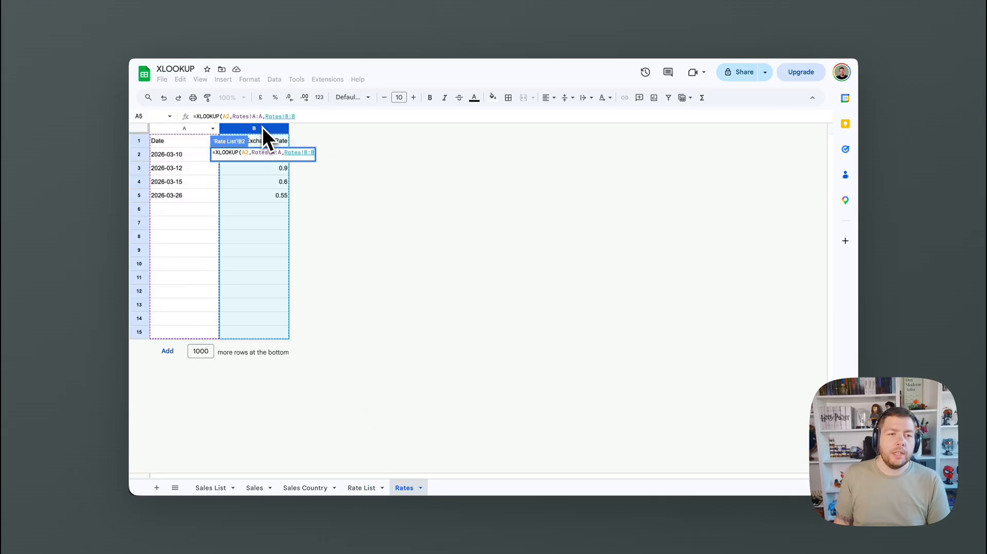
key("Return")
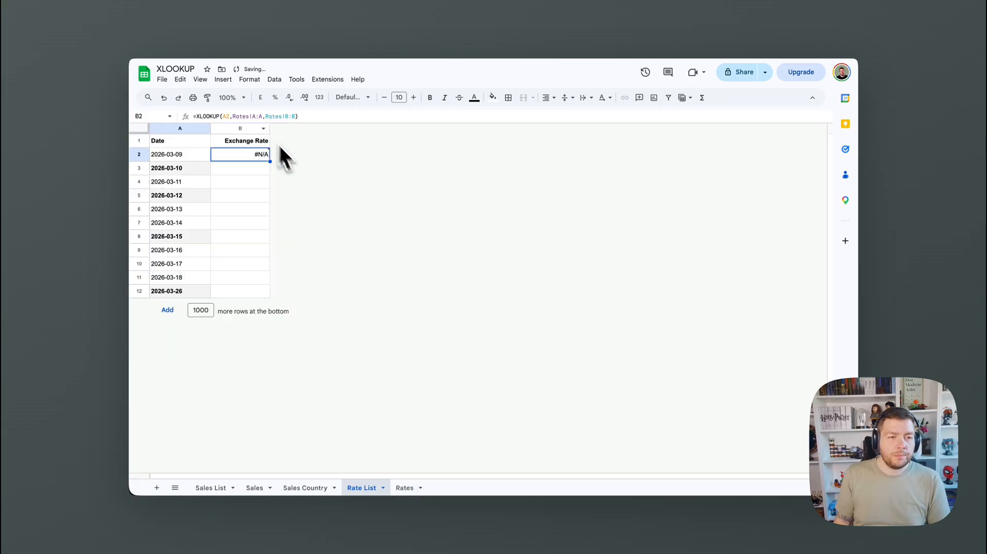
Fill the Exchange Rate formula from B2 down through B12 and inspect the formula in B3.
left_click_drag(269, 161, 266, 293)
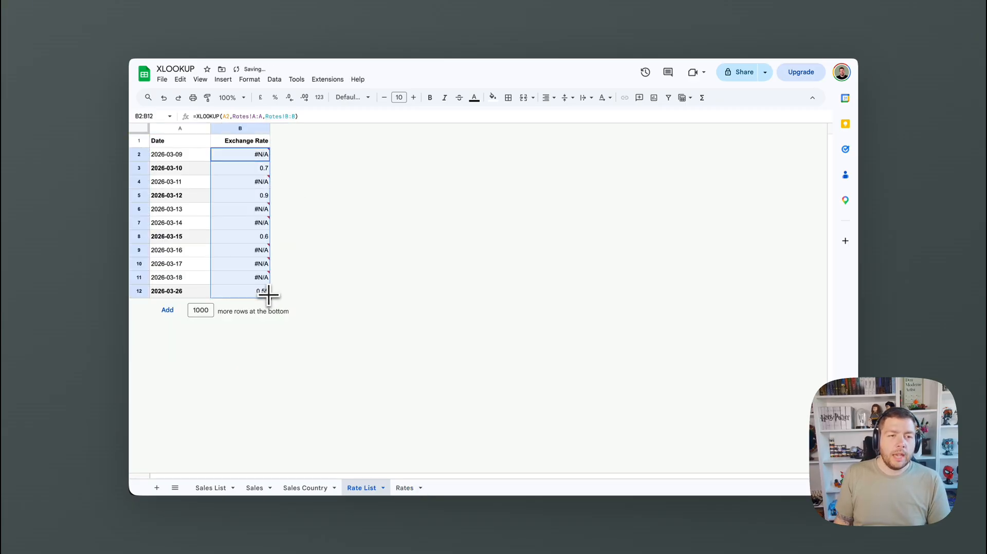
left_click(254, 224)
left_click(255, 170)
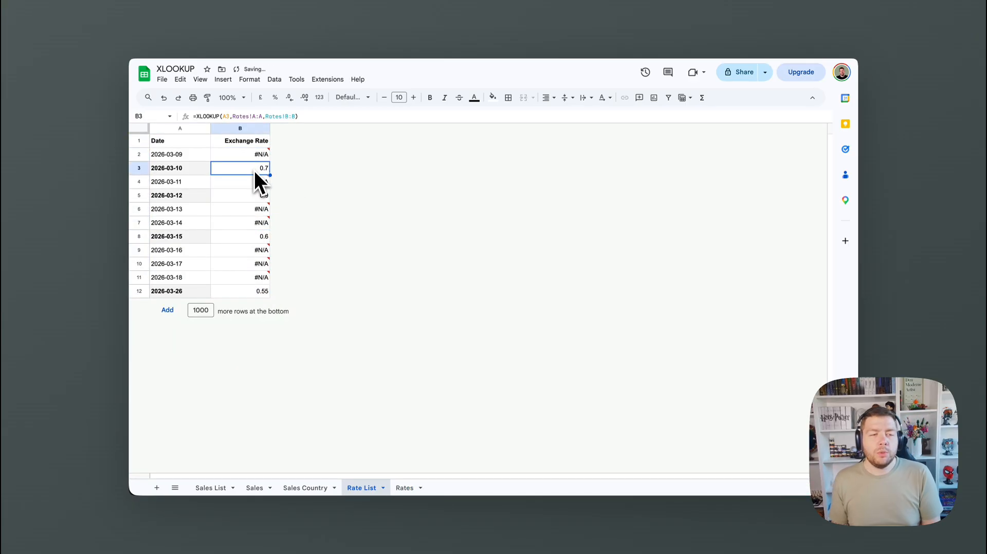
Examine the bold dates in A3, A5, A8 and A12 against their exchange rates on the Rate List sheet.
left_click(188, 169)
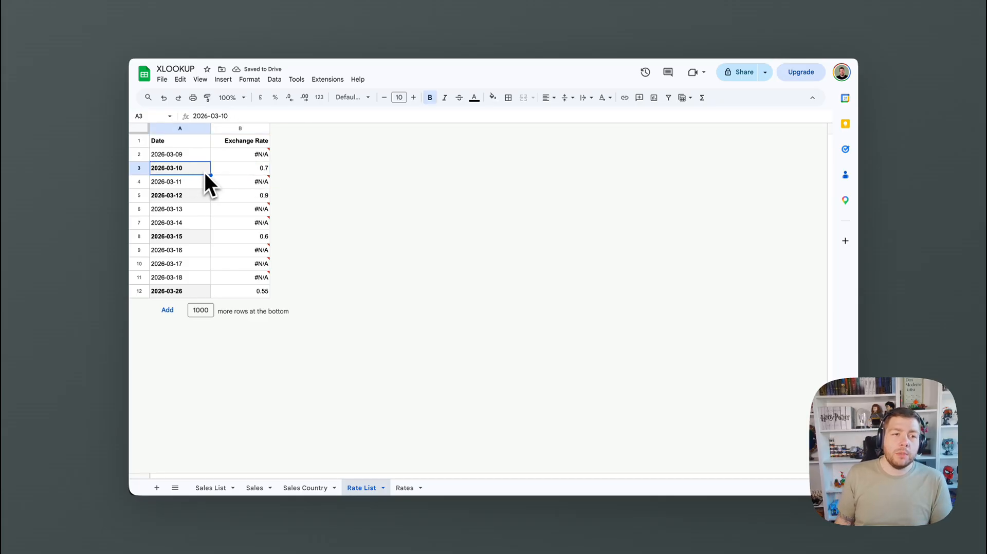
left_click(194, 196)
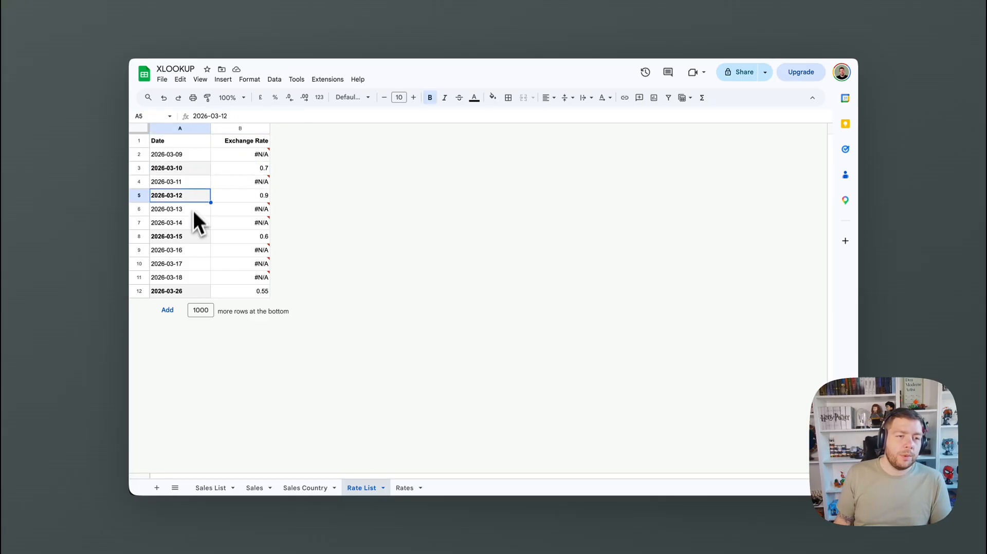
left_click(187, 236)
left_click(198, 291)
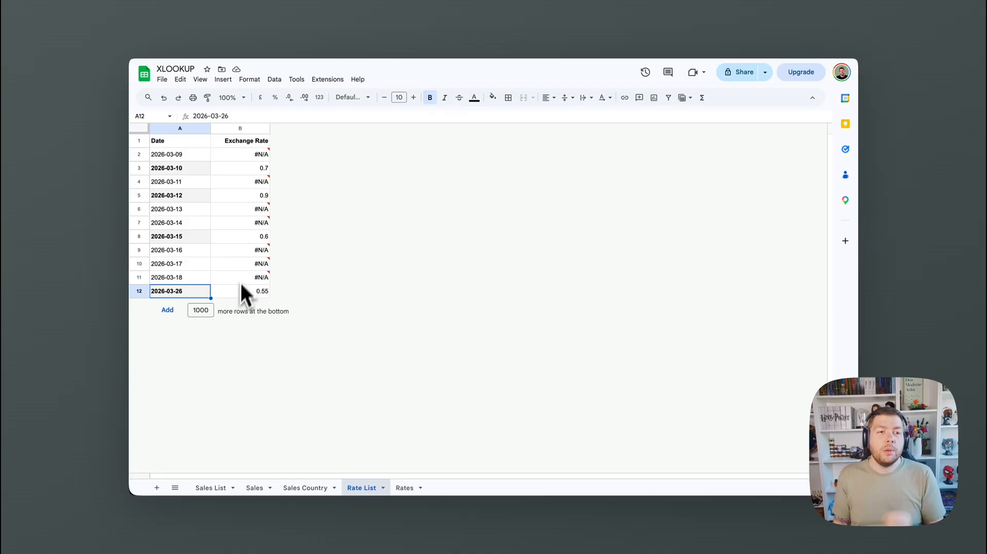
Add "Not found" as the missing value in B2's XLOOKUP formula and fill it down through B12.
left_click(254, 154)
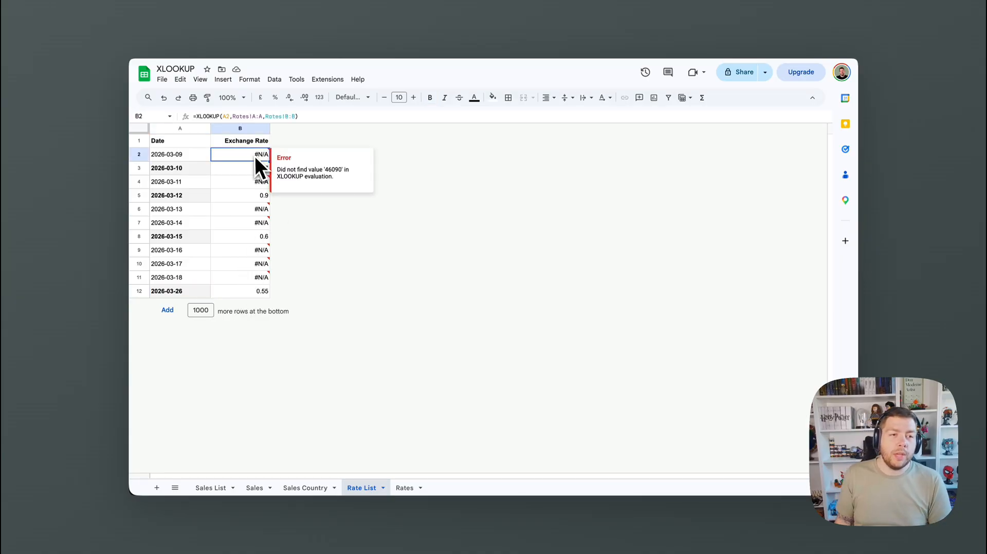
left_click(294, 116)
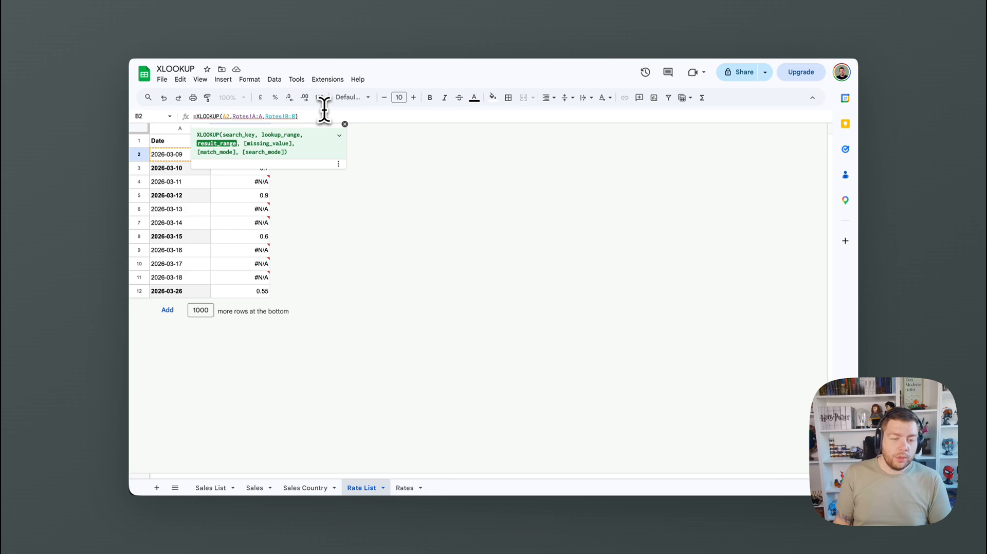
type(",")
type("\"Not fou")
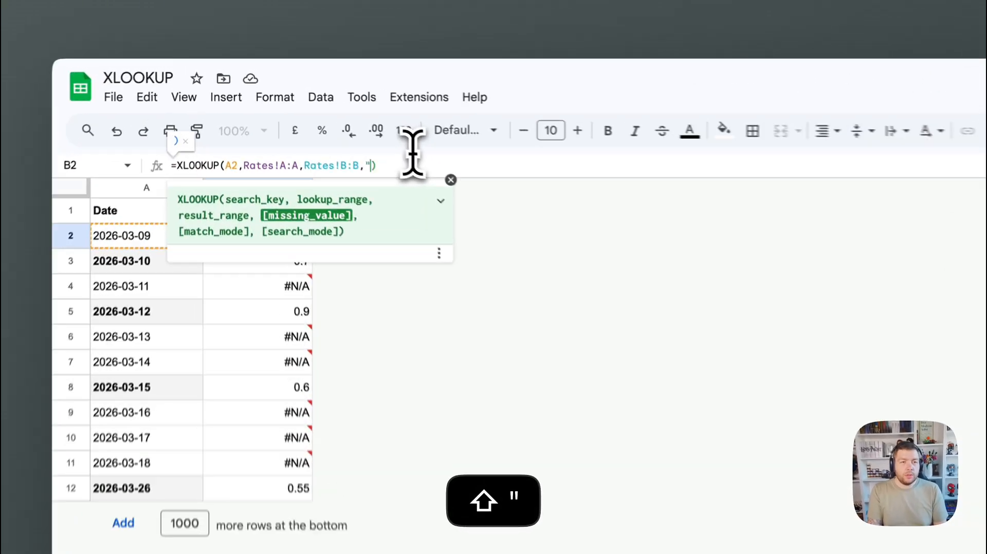
key("BackSpace")
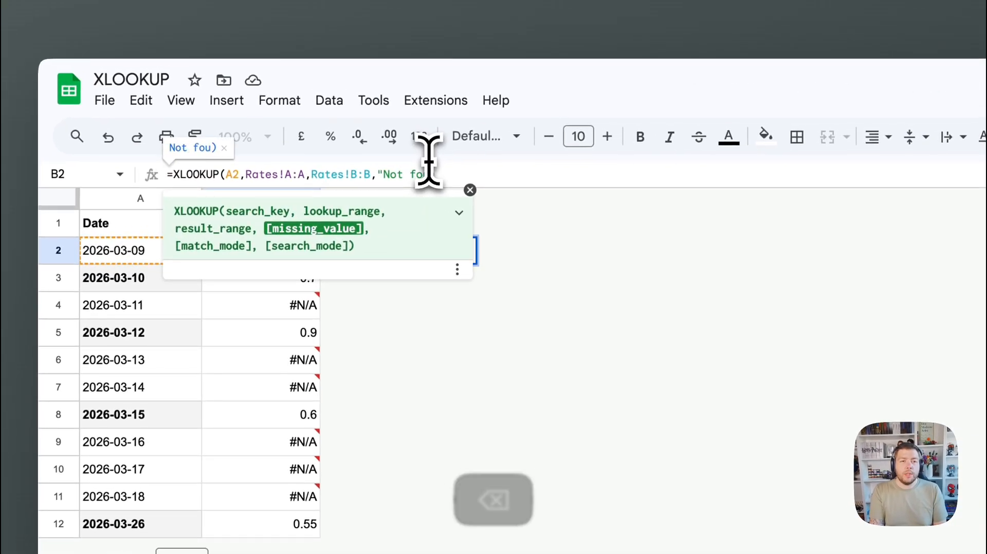
key("BackSpace")
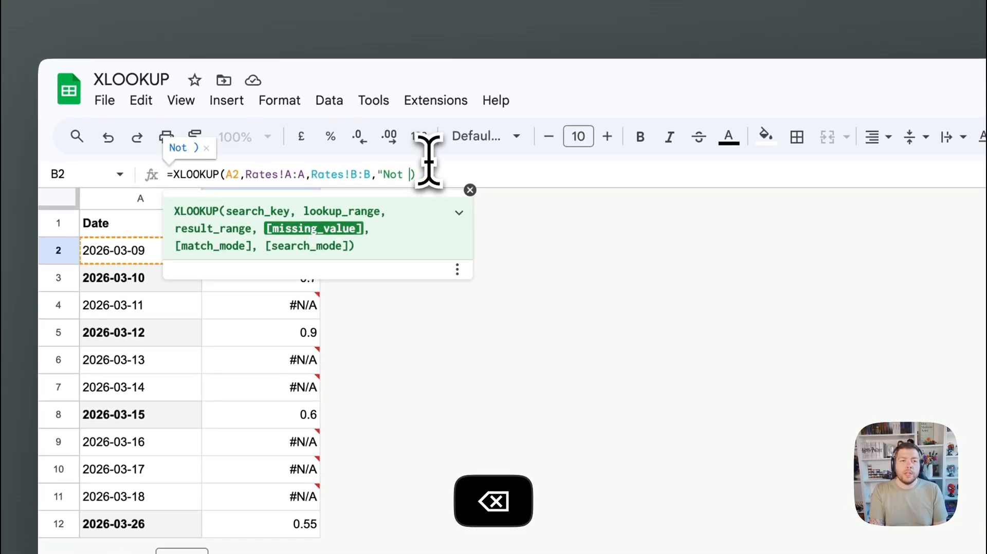
type("und\"")
key("Return")
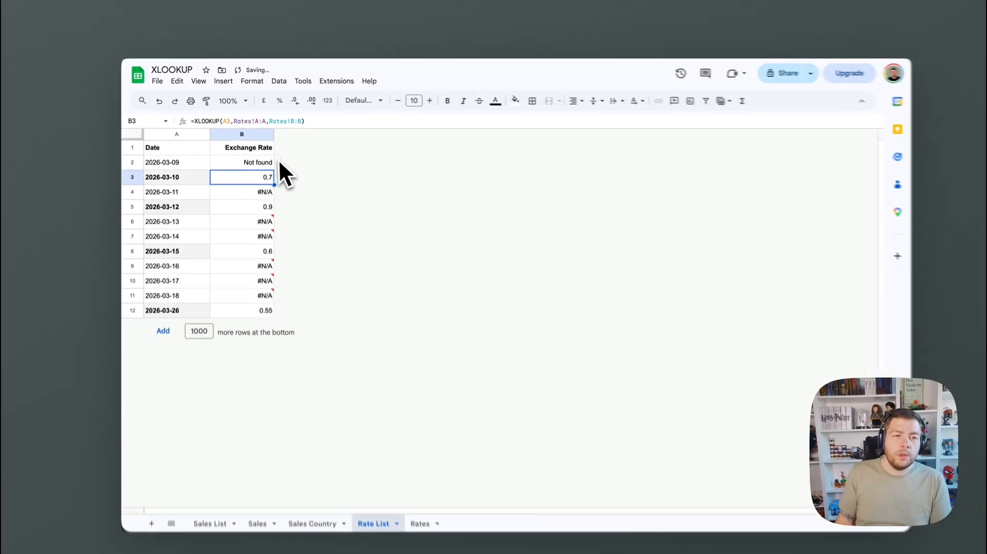
left_click(254, 224)
left_click_drag(306, 236, 281, 497)
left_click_drag(256, 311, 260, 289)
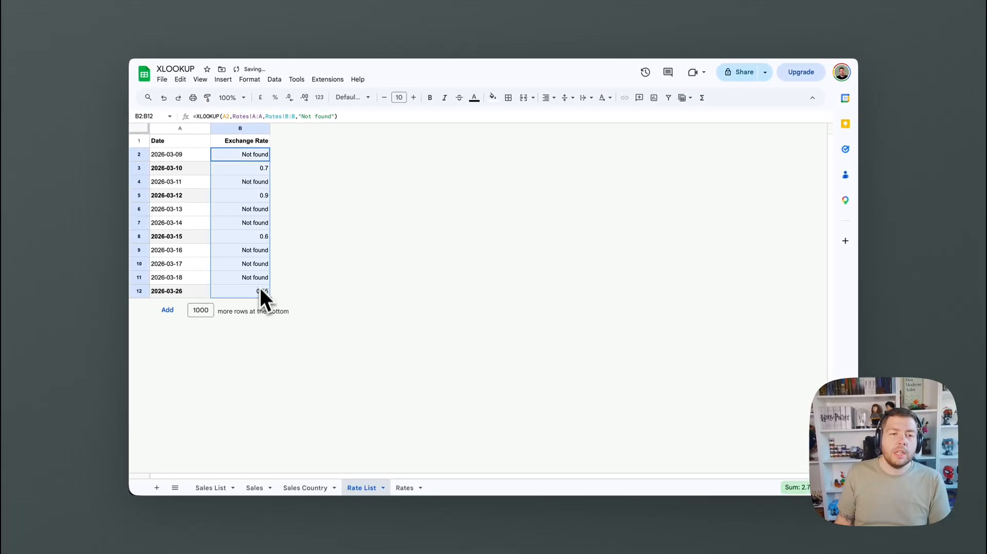
Add match mode 0 to the XLOOKUP formula in B2 and fill it down through B12.
left_click(260, 159)
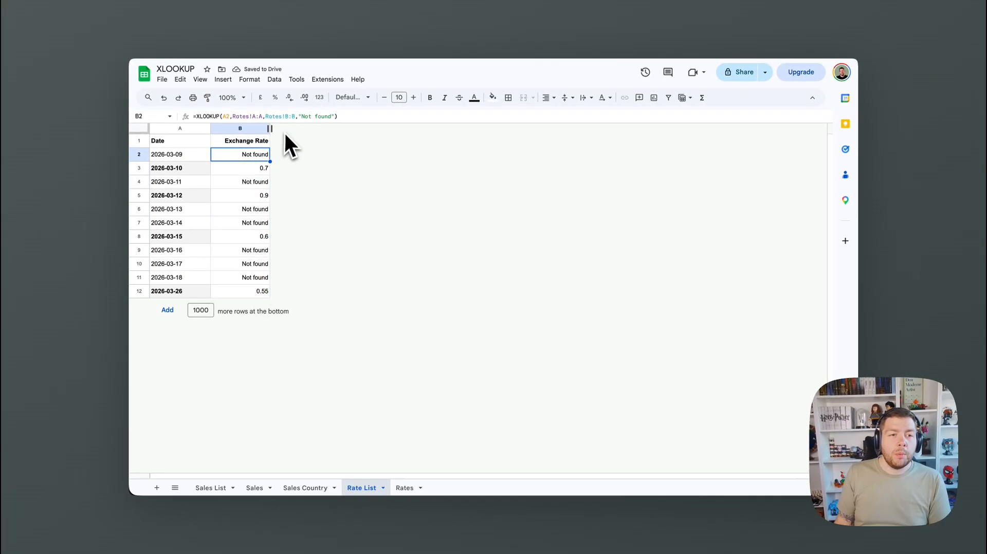
left_click(333, 116)
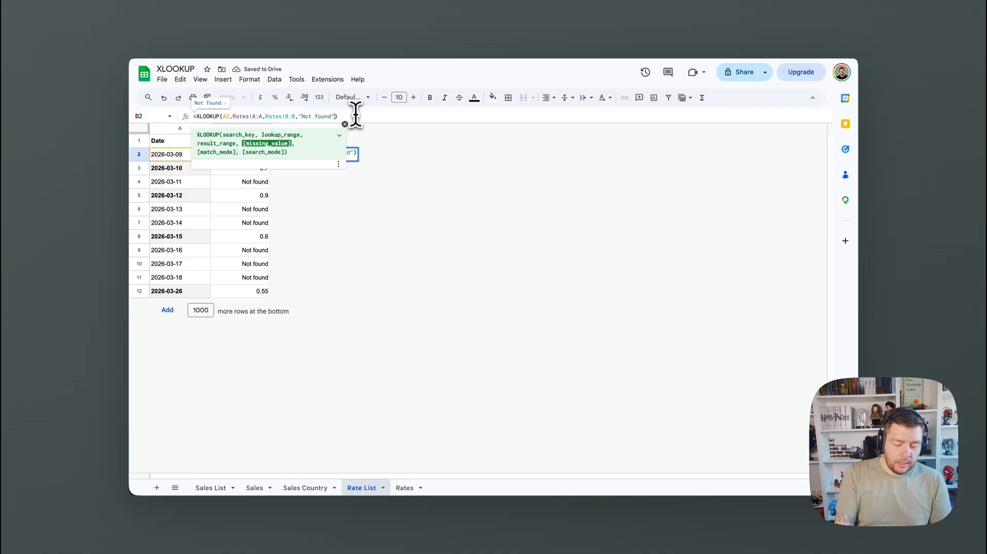
type(",")
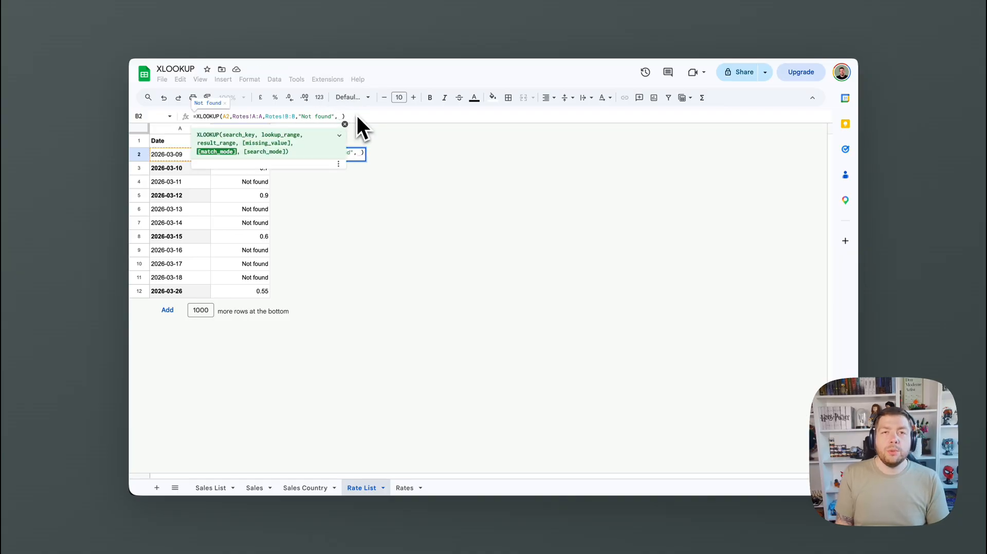
key("BackSpace")
key("BackSpace")
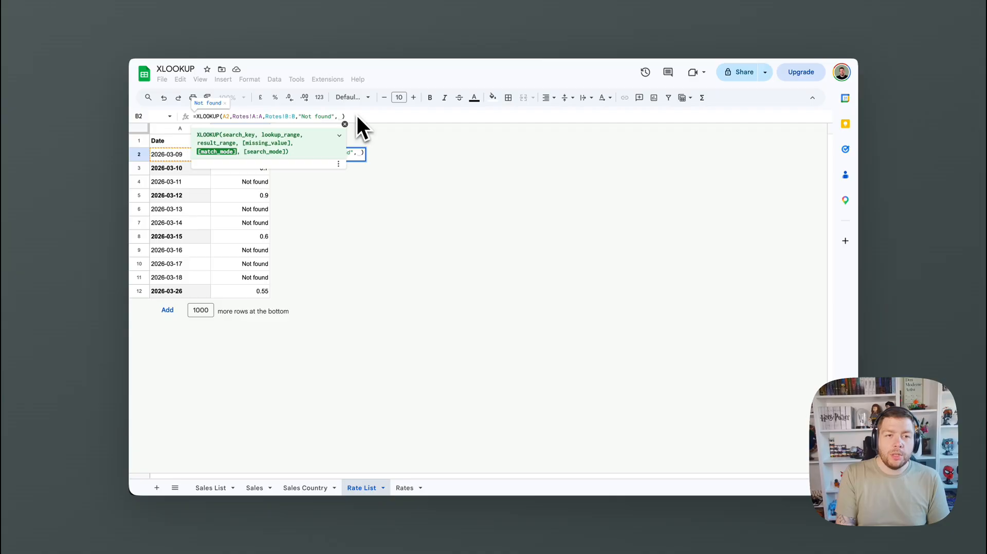
key("Return")
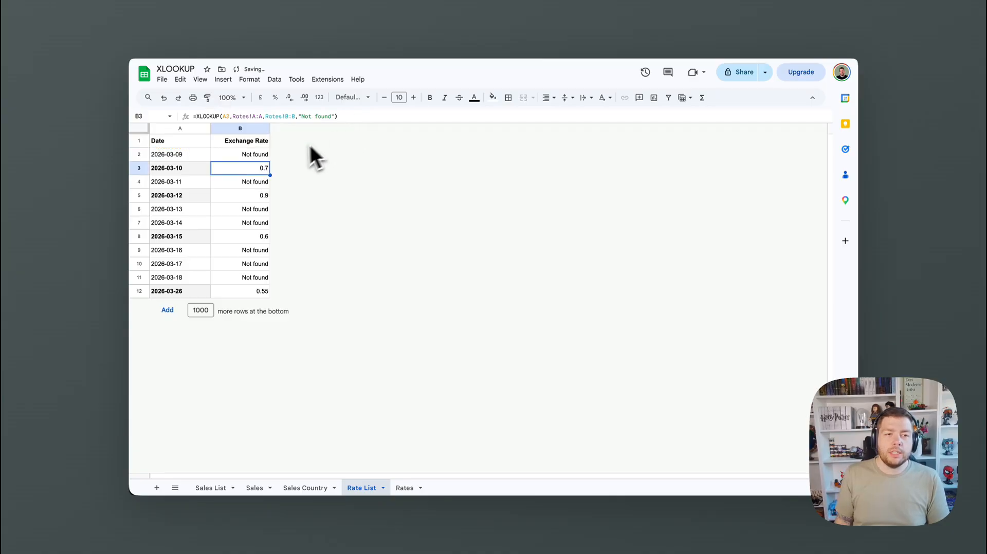
left_click(266, 154)
left_click_drag(269, 161, 270, 291)
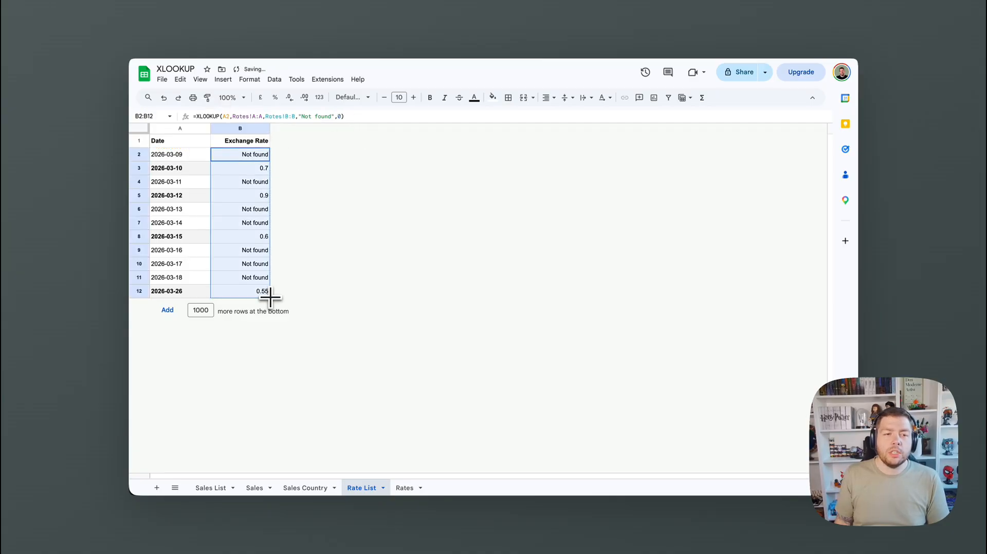
Set the match mode in B2's XLOOKUP formula to -1 and fill it down through B12.
left_click(260, 157)
left_click(339, 116)
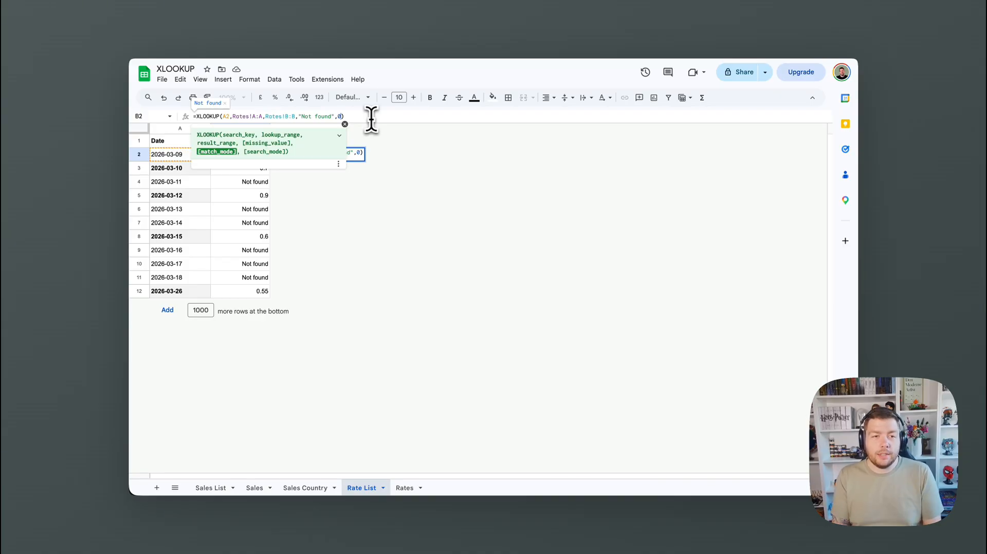
key("BackSpace")
type("-1")
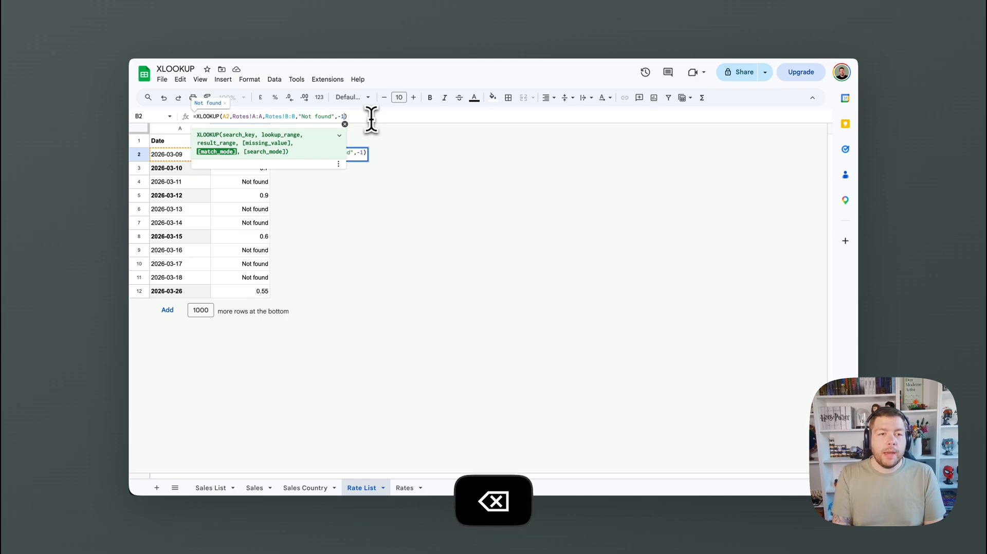
key("Return")
left_click(249, 157)
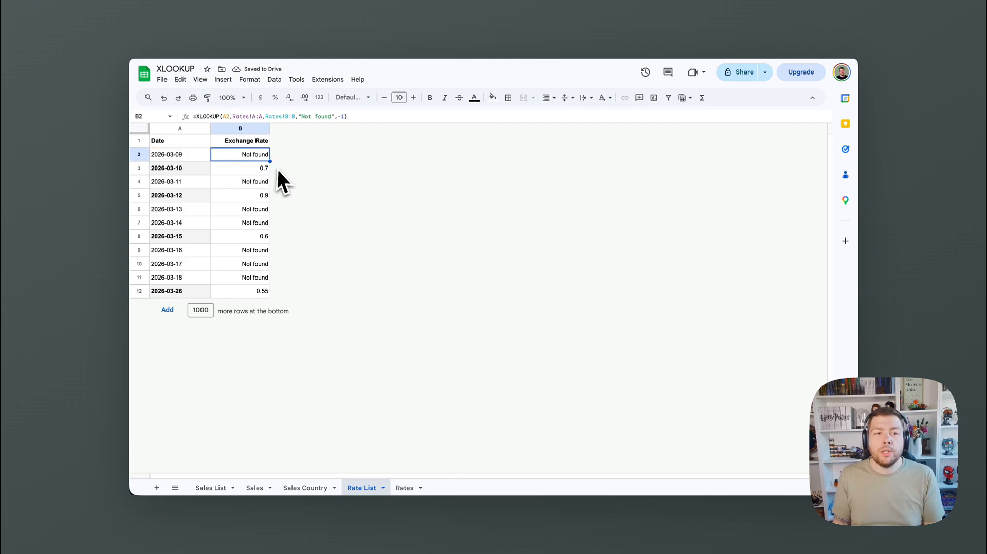
left_click_drag(270, 161, 266, 297)
left_click(265, 291)
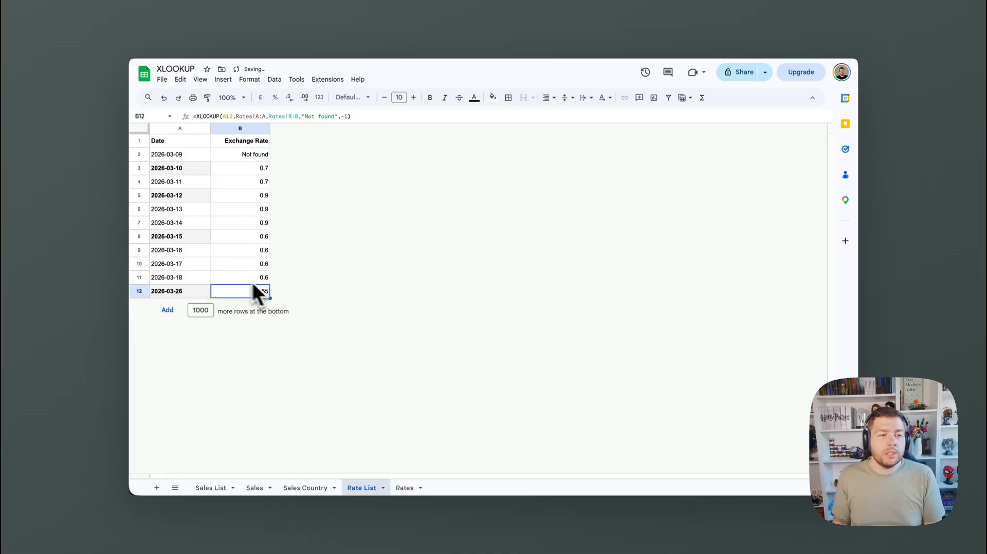
Compare the exchange rates on the bold dates with those of the dates between them.
left_click_drag(208, 236, 254, 277)
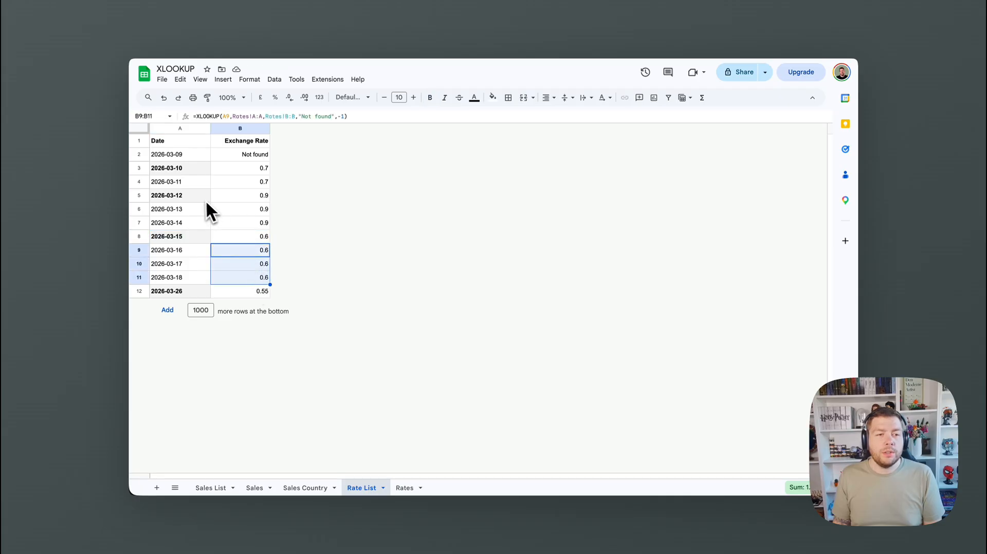
left_click_drag(206, 199, 244, 218)
left_click(204, 170)
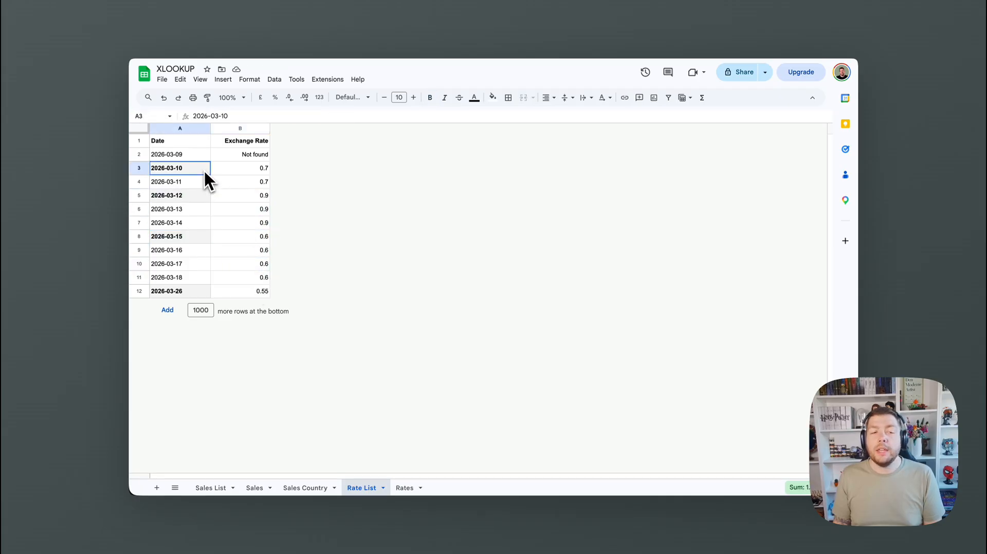
left_click_drag(204, 170, 231, 172)
left_click(241, 183)
Set the match mode in B2's XLOOKUP formula to 1.
left_click(254, 159)
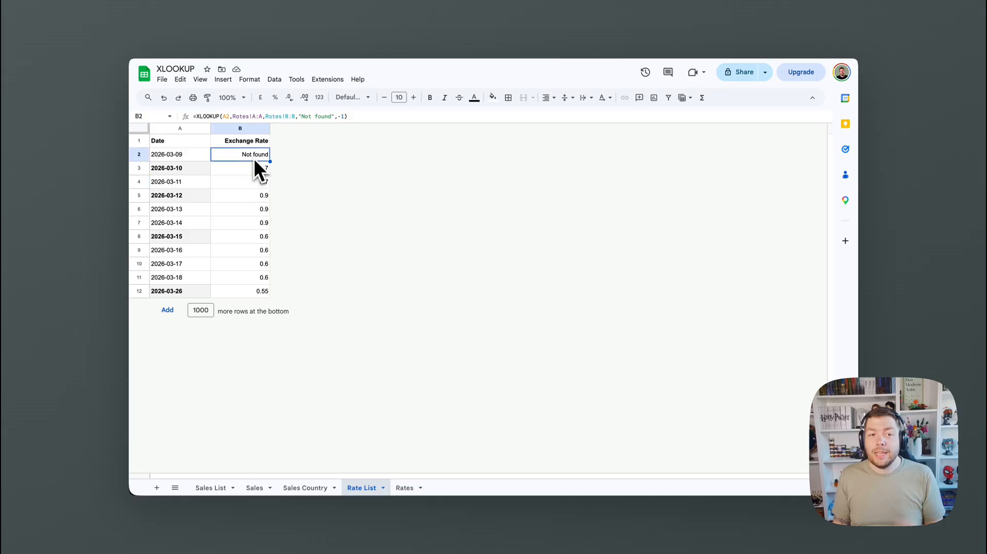
left_click(345, 116)
key("BackSpace")
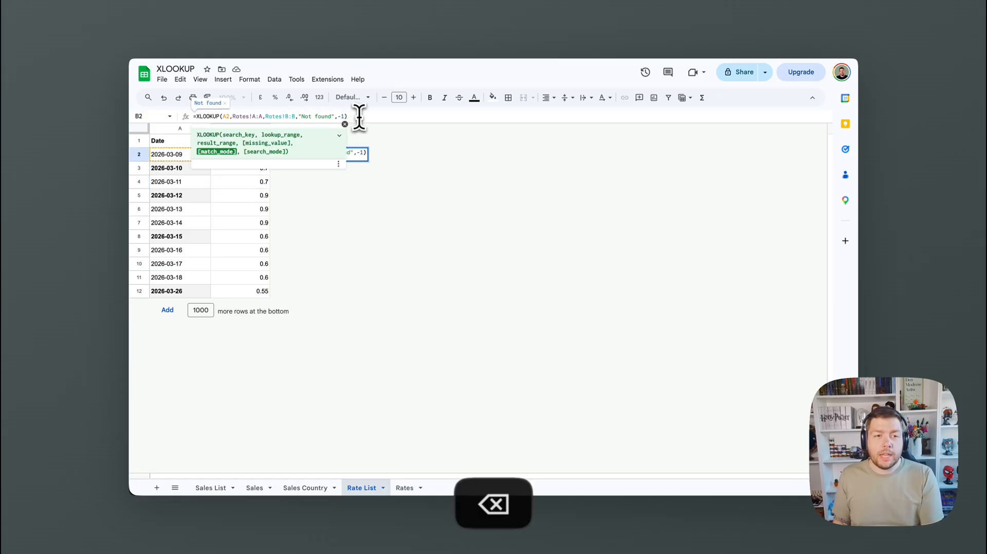
key("BackSpace")
key("Return")
Fill the updated XLOOKUP formula from B2 down through B12 and check the rates between the bold dates.
left_click(267, 154)
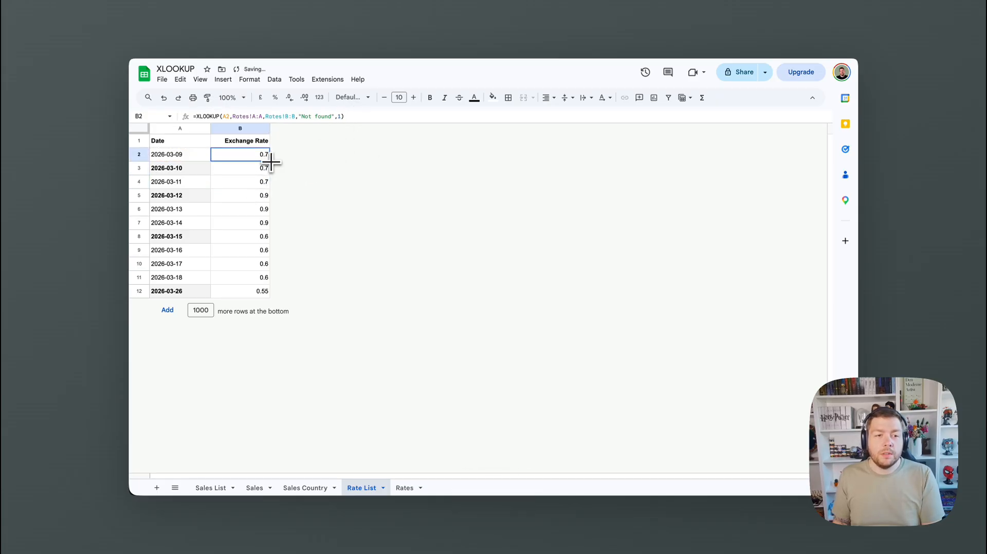
left_click_drag(269, 160, 244, 213)
left_click(264, 292)
left_click(208, 236)
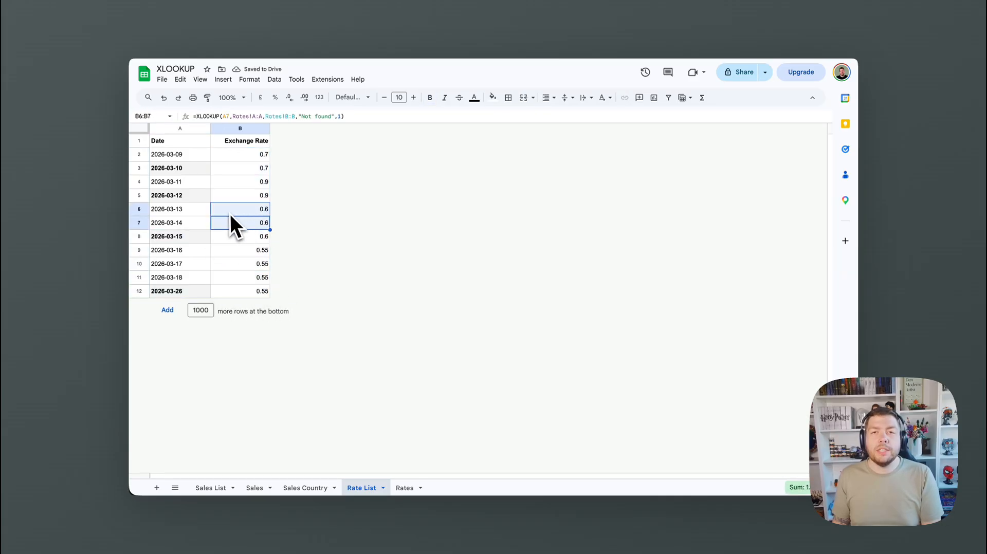